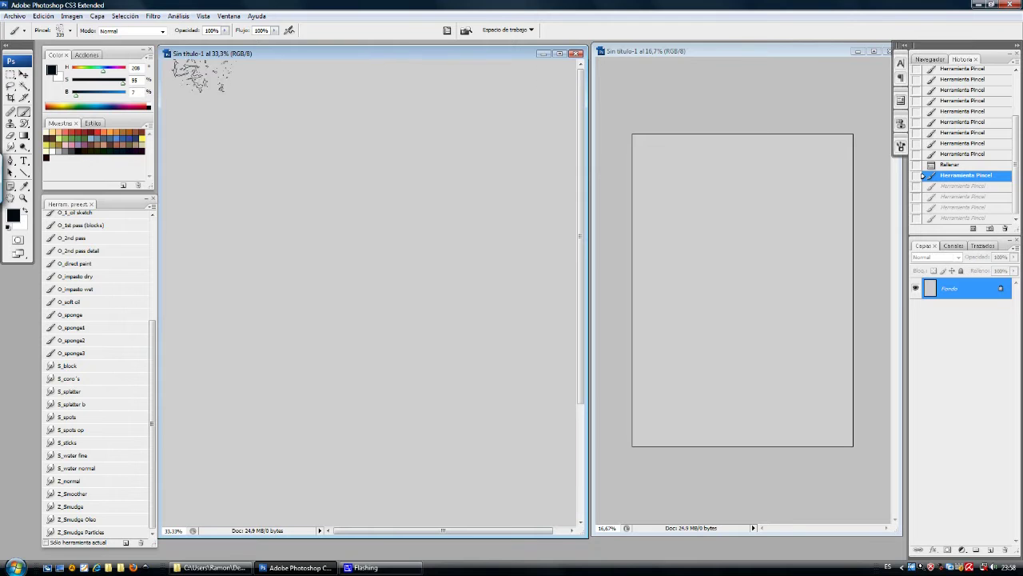
mouse_move(218, 56)
mouse_down()
mouse_move(234, 51)
mouse_move(287, 94)
mouse_up()
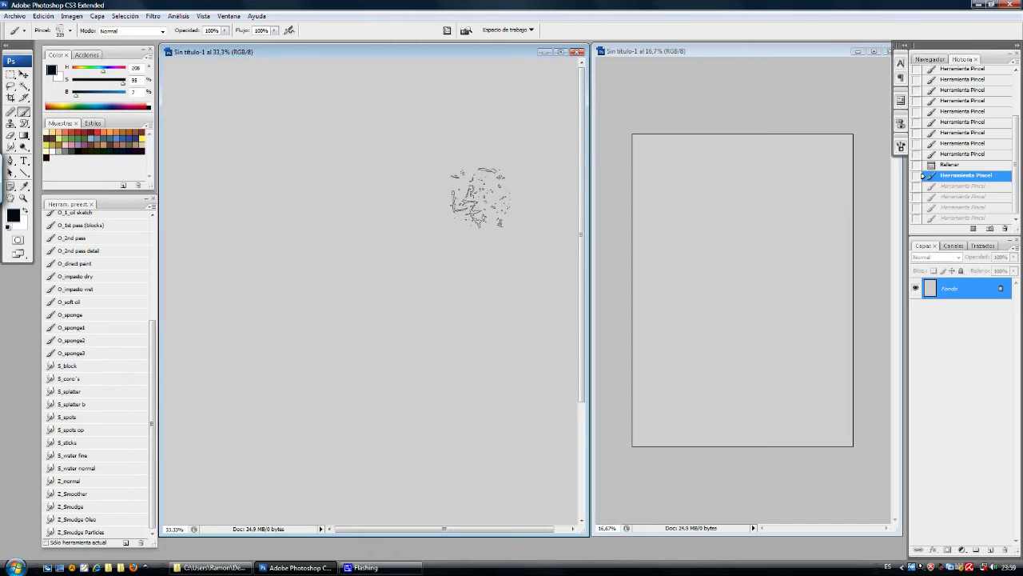
click(470, 53)
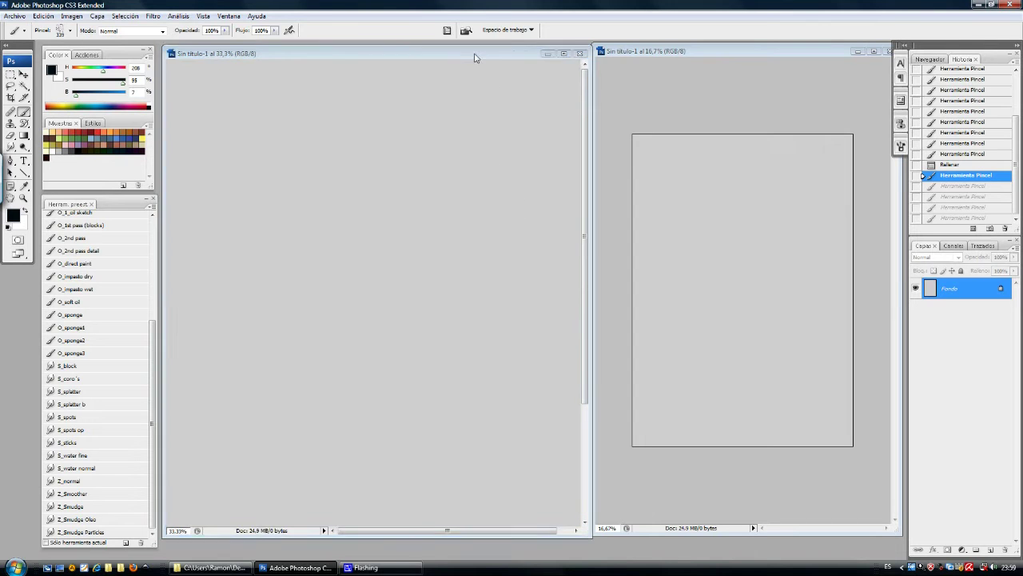
drag(470, 53, 468, 53)
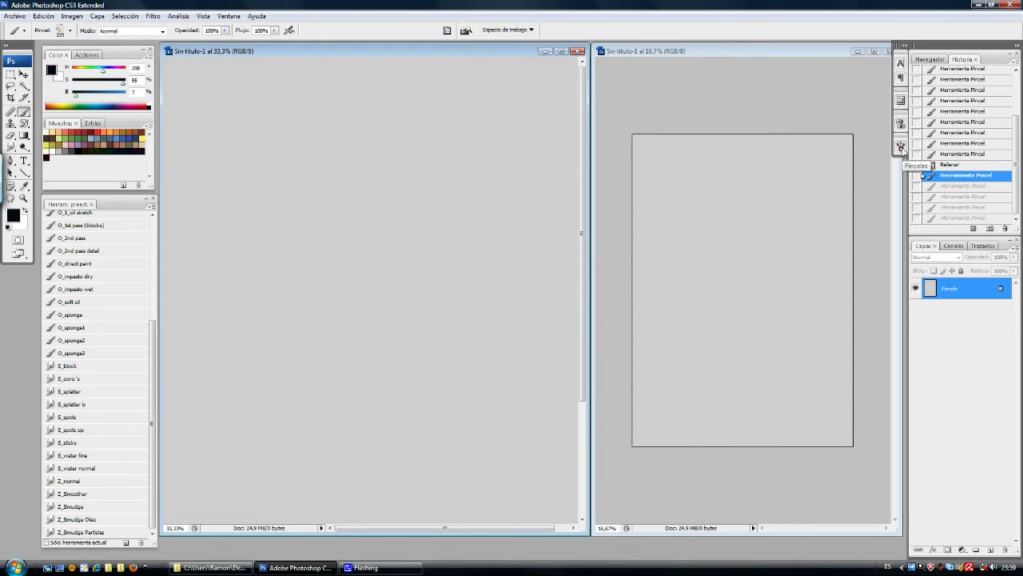
Step: Open the Brushes palette and compare the stroke previews of the preset brushes one after another
click(901, 149)
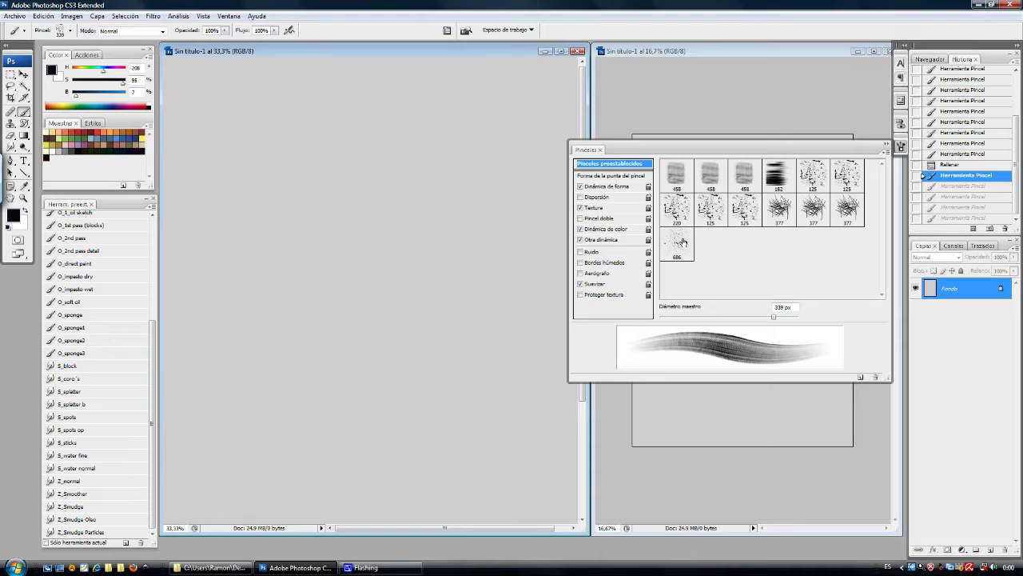
click(676, 184)
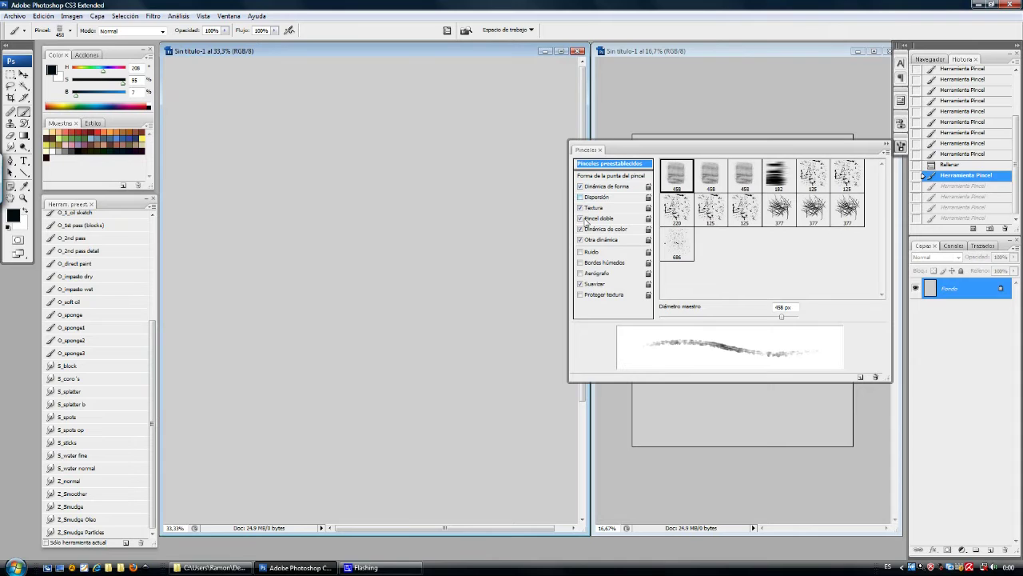
click(711, 209)
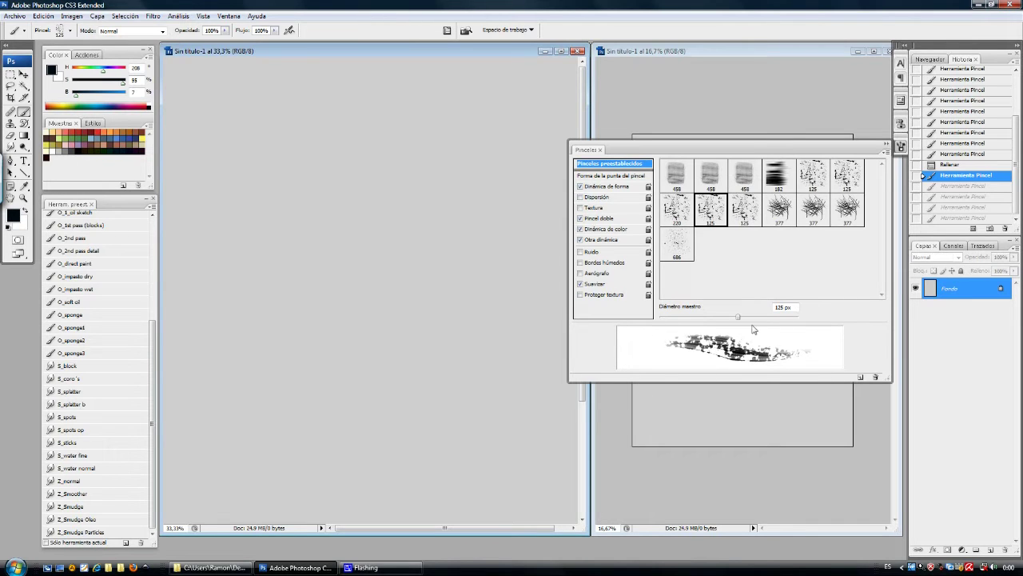
click(678, 181)
click(712, 182)
click(746, 179)
click(781, 176)
click(808, 176)
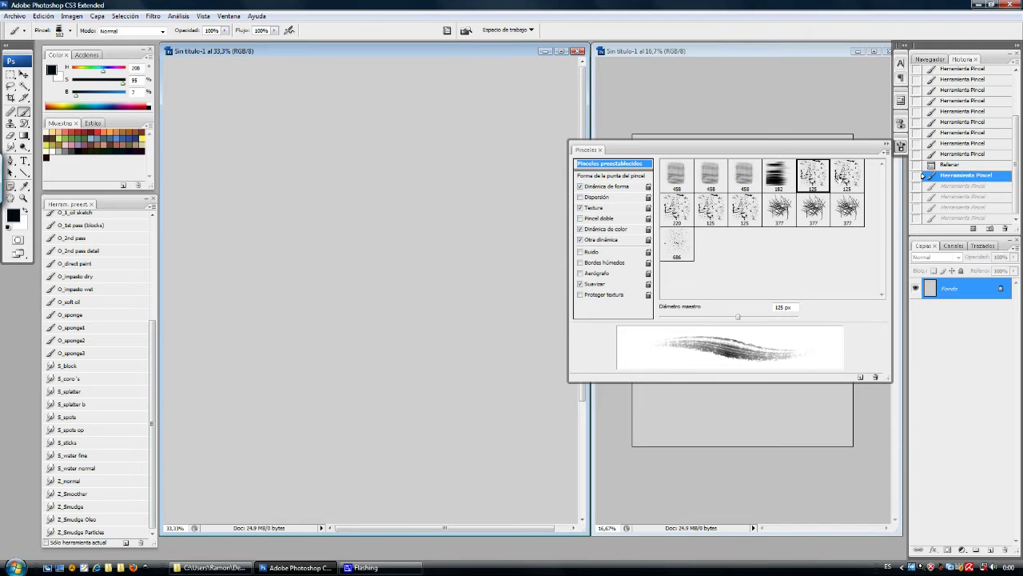
click(852, 180)
click(686, 211)
click(715, 212)
click(749, 213)
click(777, 211)
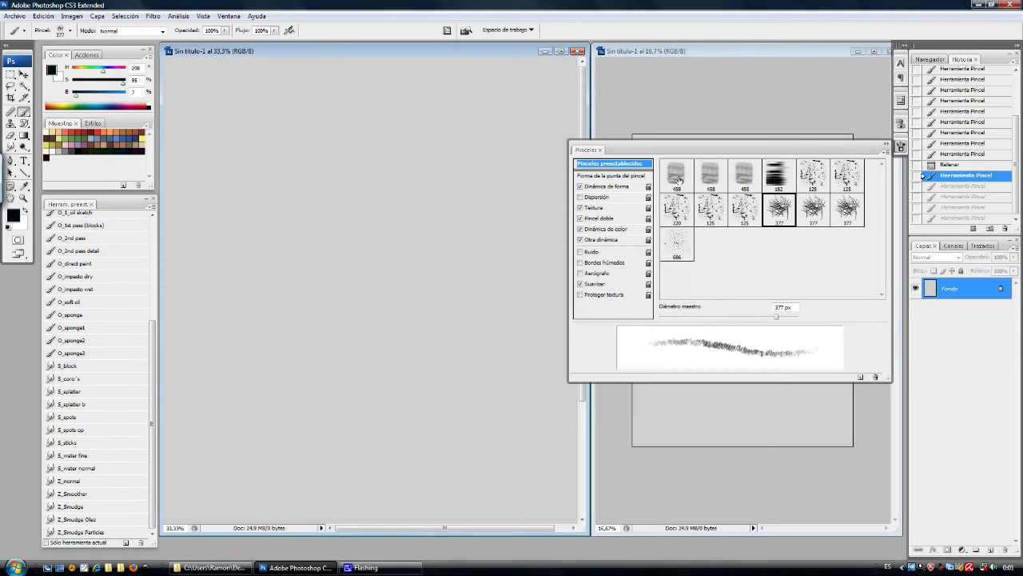
Step: Select the first 458 px preset brush and paint a broad band of overlapping blue-grey strokes across the upper part of the canvas
click(680, 182)
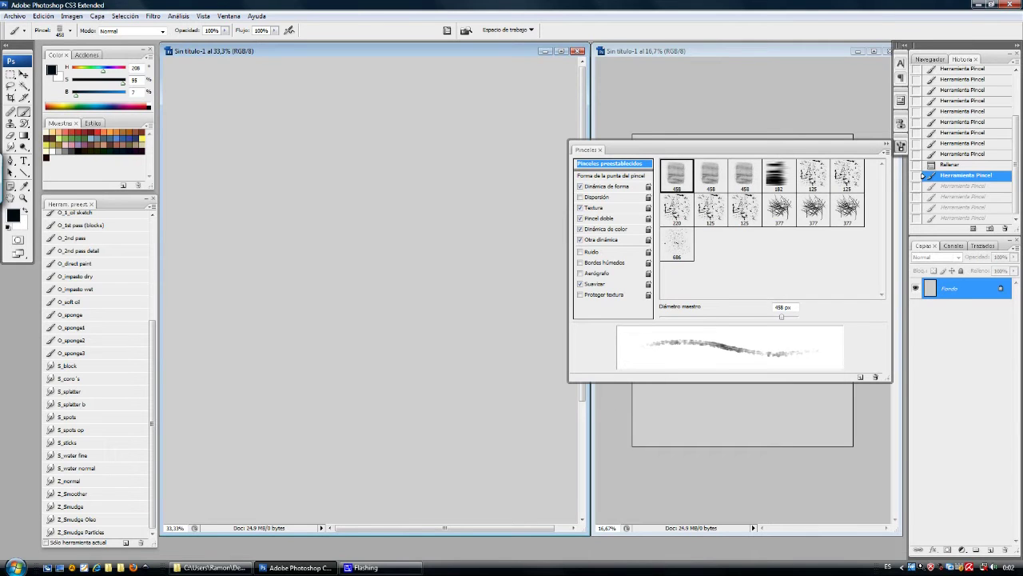
mouse_move(475, 102)
mouse_down()
mouse_move(471, 210)
mouse_move(466, 172)
mouse_move(474, 194)
mouse_move(440, 191)
mouse_move(418, 95)
mouse_move(407, 177)
mouse_move(394, 119)
mouse_move(368, 206)
mouse_move(331, 109)
mouse_move(332, 193)
mouse_move(308, 117)
mouse_move(290, 199)
mouse_move(238, 176)
mouse_move(232, 205)
mouse_move(206, 151)
mouse_move(240, 114)
mouse_move(276, 206)
mouse_move(308, 141)
mouse_move(403, 170)
mouse_move(475, 170)
mouse_move(475, 207)
mouse_up()
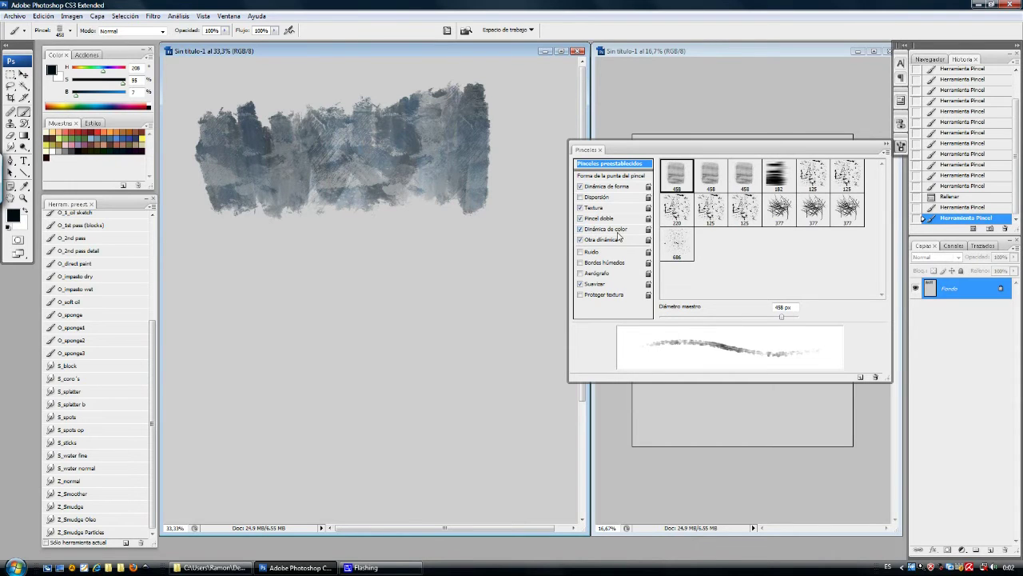
key(ctrl+z)
mouse_move(503, 104)
mouse_down()
mouse_move(506, 182)
mouse_move(479, 115)
mouse_move(475, 207)
mouse_move(455, 110)
mouse_move(413, 78)
mouse_move(471, 152)
mouse_move(456, 150)
mouse_move(445, 211)
mouse_move(451, 114)
mouse_move(425, 196)
mouse_move(412, 126)
mouse_move(394, 102)
mouse_move(397, 181)
mouse_move(371, 166)
mouse_move(389, 195)
mouse_move(307, 170)
mouse_move(272, 196)
mouse_move(233, 117)
mouse_move(221, 163)
mouse_move(251, 197)
mouse_move(209, 187)
mouse_move(312, 215)
mouse_move(364, 198)
mouse_move(351, 228)
mouse_up()
mouse_move(352, 224)
mouse_down()
mouse_move(404, 223)
mouse_move(397, 206)
mouse_up()
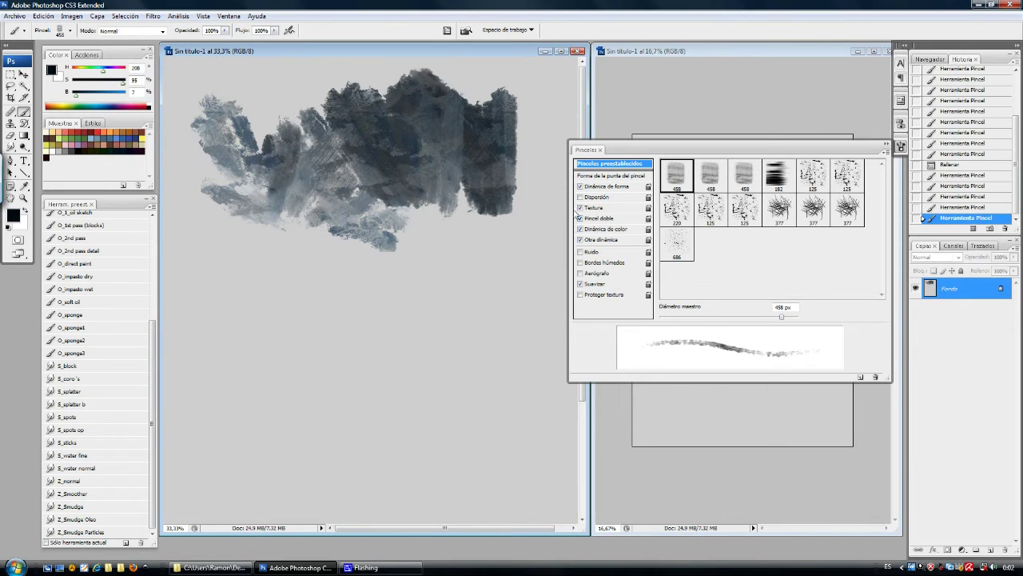
mouse_move(410, 174)
mouse_down()
mouse_move(333, 152)
mouse_move(399, 184)
mouse_move(361, 149)
mouse_move(406, 167)
mouse_move(438, 162)
mouse_move(504, 191)
mouse_up()
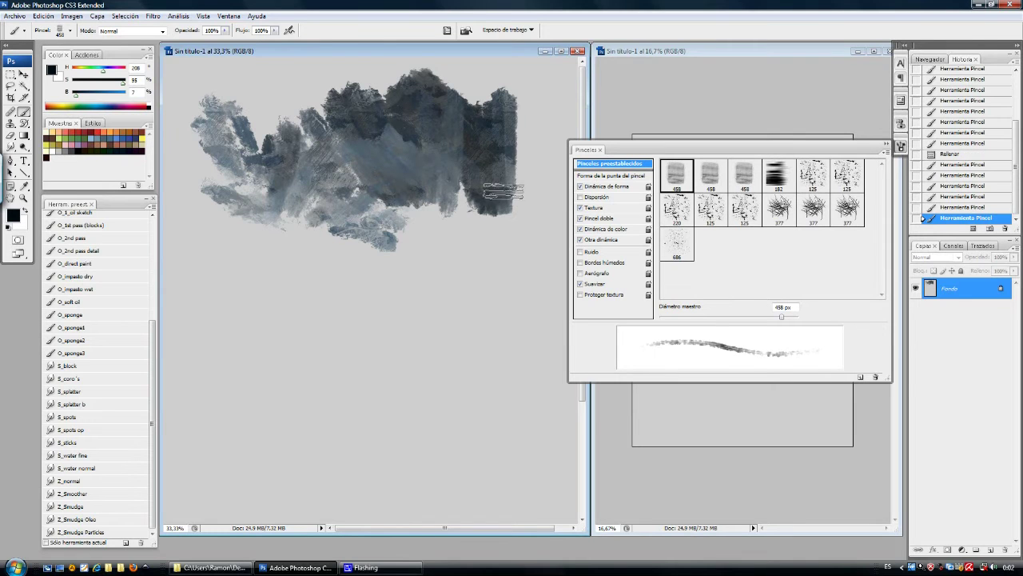
Step: Examine the brush's Texture settings and the available texture patterns
click(596, 208)
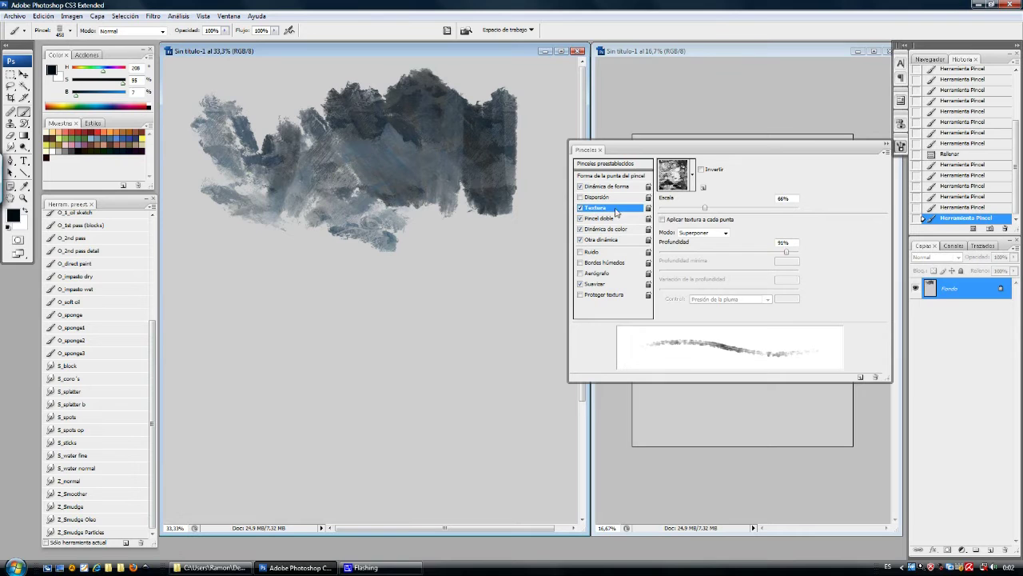
click(692, 174)
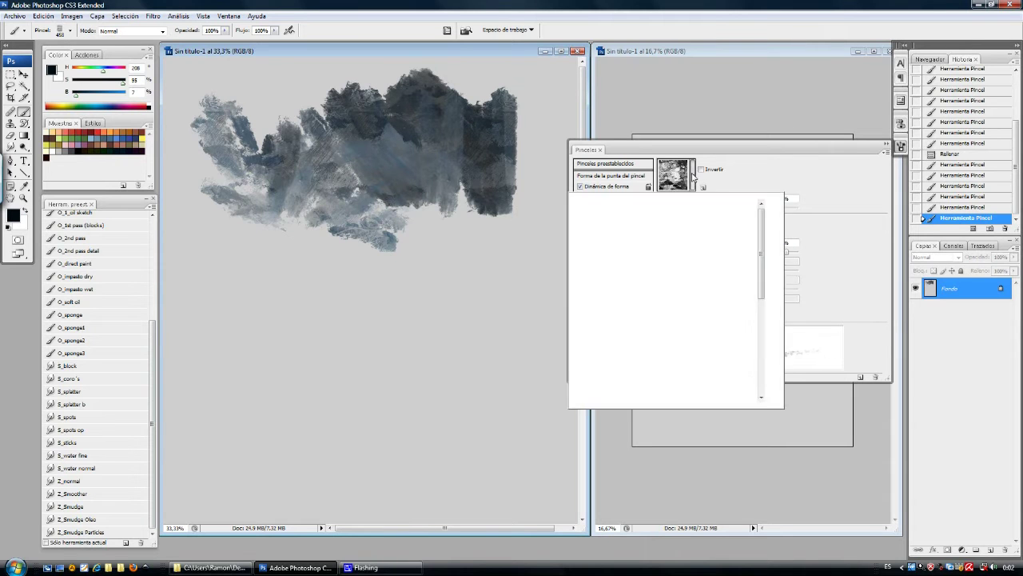
click(631, 291)
click(496, 267)
Step: Paint a second patch of textured blue-grey strokes below the first band
mouse_move(496, 268)
mouse_down()
mouse_move(480, 304)
mouse_move(460, 296)
mouse_move(423, 313)
mouse_move(312, 302)
mouse_up()
click(580, 208)
click(605, 163)
key(ctrl+z)
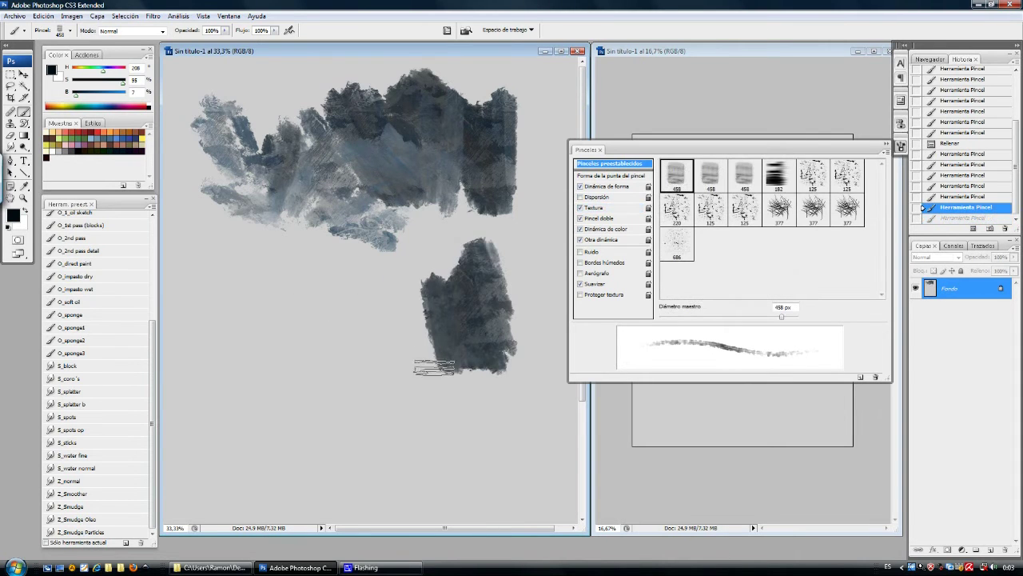
mouse_move(379, 373)
mouse_down()
mouse_move(314, 316)
mouse_move(304, 351)
mouse_move(251, 285)
mouse_move(277, 361)
mouse_move(260, 333)
mouse_move(311, 380)
mouse_move(366, 380)
mouse_move(417, 360)
mouse_move(435, 311)
mouse_move(444, 339)
mouse_move(446, 292)
mouse_move(448, 358)
mouse_move(451, 287)
mouse_move(439, 302)
mouse_move(466, 328)
mouse_move(429, 377)
mouse_move(466, 363)
mouse_move(440, 276)
mouse_move(428, 354)
mouse_move(441, 348)
mouse_move(438, 319)
mouse_move(442, 354)
mouse_move(438, 291)
mouse_move(444, 342)
mouse_move(426, 308)
mouse_move(445, 356)
mouse_move(437, 306)
mouse_move(450, 354)
mouse_up()
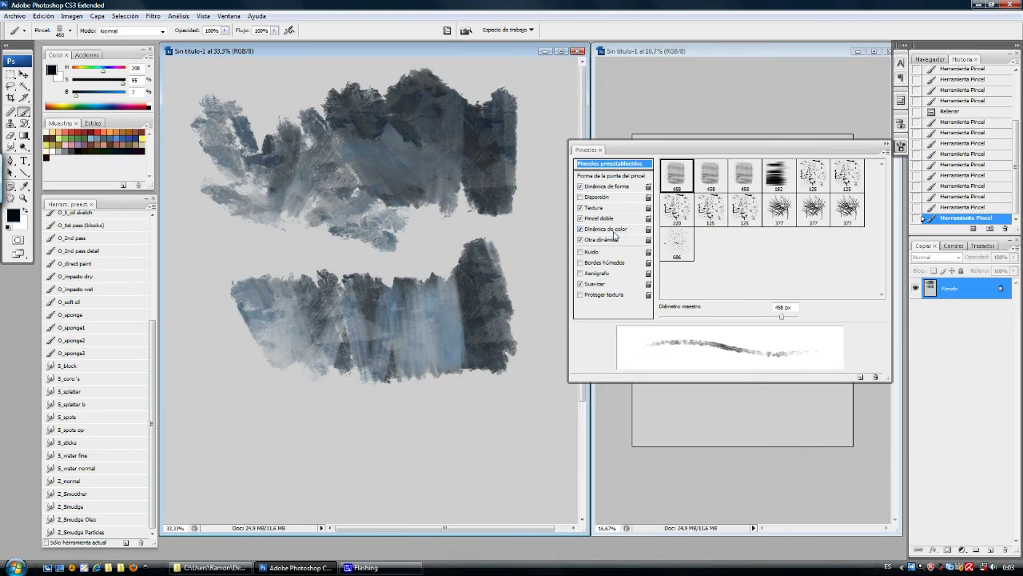
Step: Examine the Color Dynamics and Other Dynamics settings of the current brush
click(605, 228)
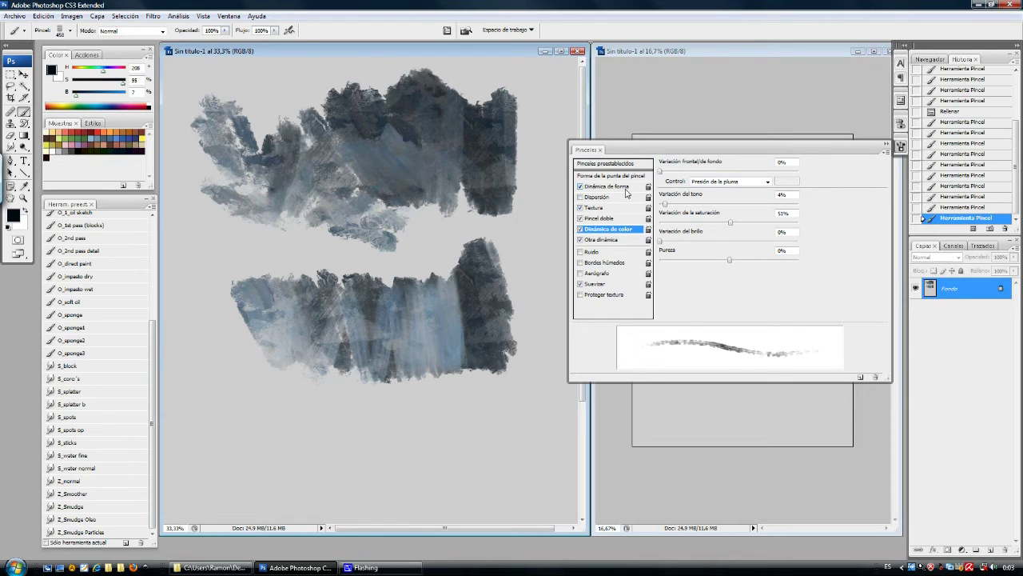
click(612, 240)
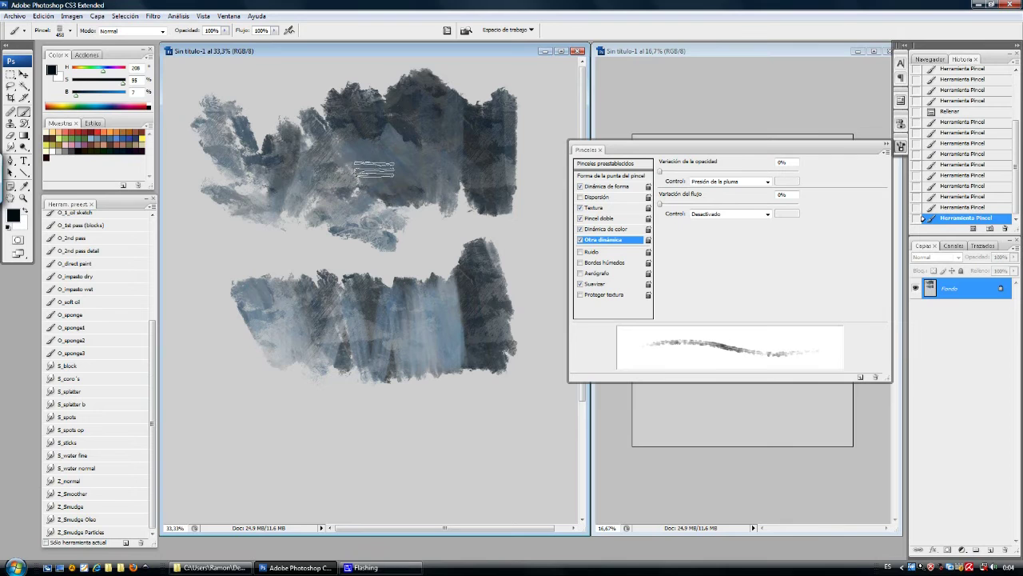
Step: Layer more blue-grey strokes over the upper band, filling its gaps and extending it on both sides
mouse_move(359, 165)
mouse_down()
mouse_move(359, 192)
mouse_move(349, 192)
mouse_move(354, 170)
mouse_move(313, 142)
mouse_move(352, 170)
mouse_move(332, 134)
mouse_move(361, 163)
mouse_move(357, 134)
mouse_move(388, 171)
mouse_move(335, 132)
mouse_move(348, 157)
mouse_move(330, 141)
mouse_move(333, 155)
mouse_move(375, 186)
mouse_move(347, 173)
mouse_move(363, 195)
mouse_move(356, 171)
mouse_move(325, 193)
mouse_move(311, 177)
mouse_move(280, 187)
mouse_up()
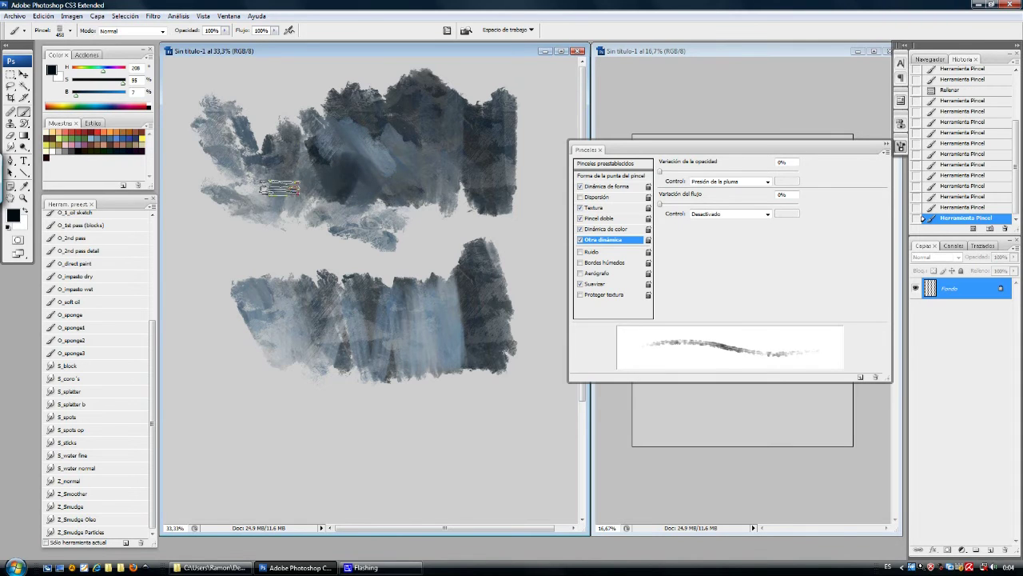
mouse_move(366, 201)
mouse_down()
mouse_move(327, 183)
mouse_move(321, 194)
mouse_move(371, 204)
mouse_move(368, 215)
mouse_move(423, 205)
mouse_move(416, 191)
mouse_move(458, 208)
mouse_move(444, 192)
mouse_move(456, 177)
mouse_move(506, 213)
mouse_move(512, 167)
mouse_move(544, 170)
mouse_move(551, 137)
mouse_move(524, 149)
mouse_move(527, 125)
mouse_move(502, 82)
mouse_move(498, 111)
mouse_move(484, 105)
mouse_move(470, 116)
mouse_move(472, 94)
mouse_move(408, 94)
mouse_up()
mouse_move(307, 132)
mouse_down()
mouse_move(292, 134)
mouse_move(287, 112)
mouse_move(247, 217)
mouse_up()
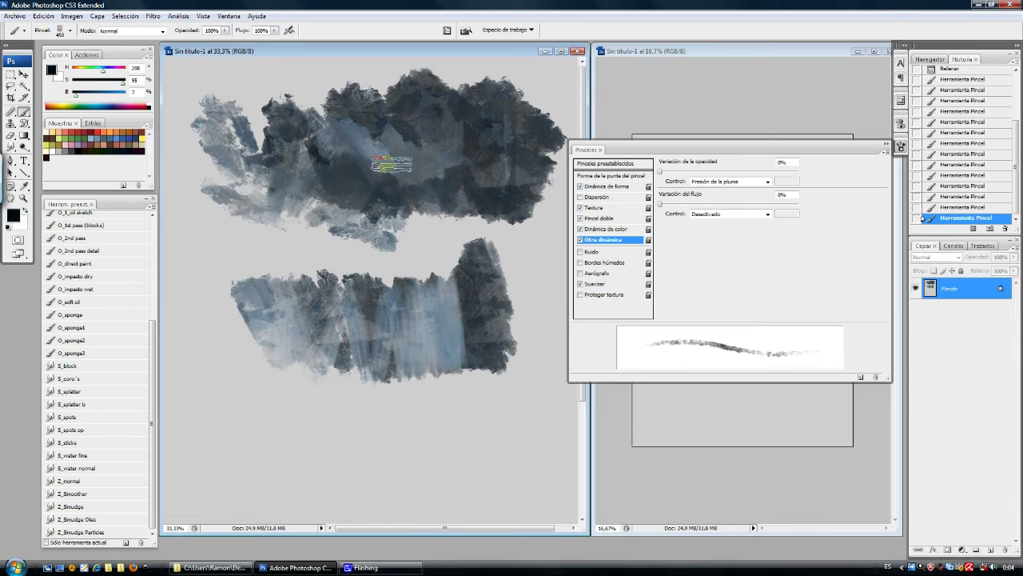
mouse_move(516, 76)
mouse_down()
mouse_move(477, 92)
mouse_move(453, 88)
mouse_up()
drag(155, 317, 154, 250)
drag(152, 336, 154, 409)
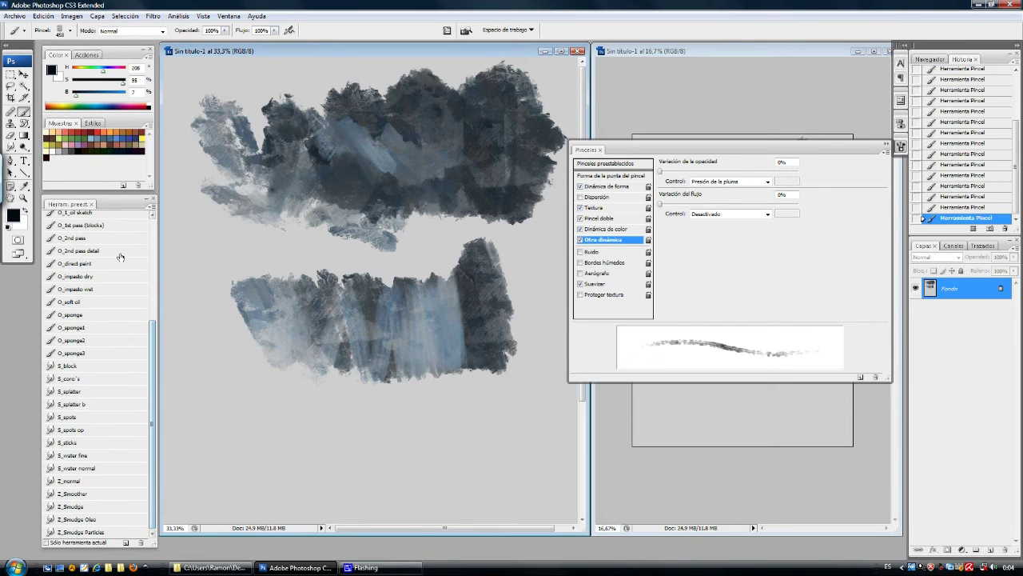
scroll(150, 336, up, 4)
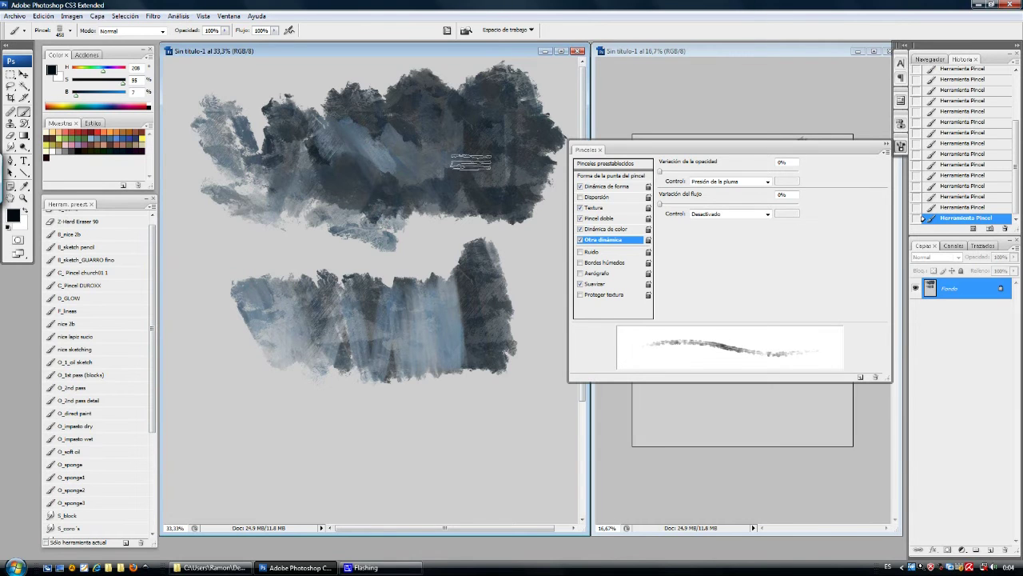
drag(207, 83, 196, 169)
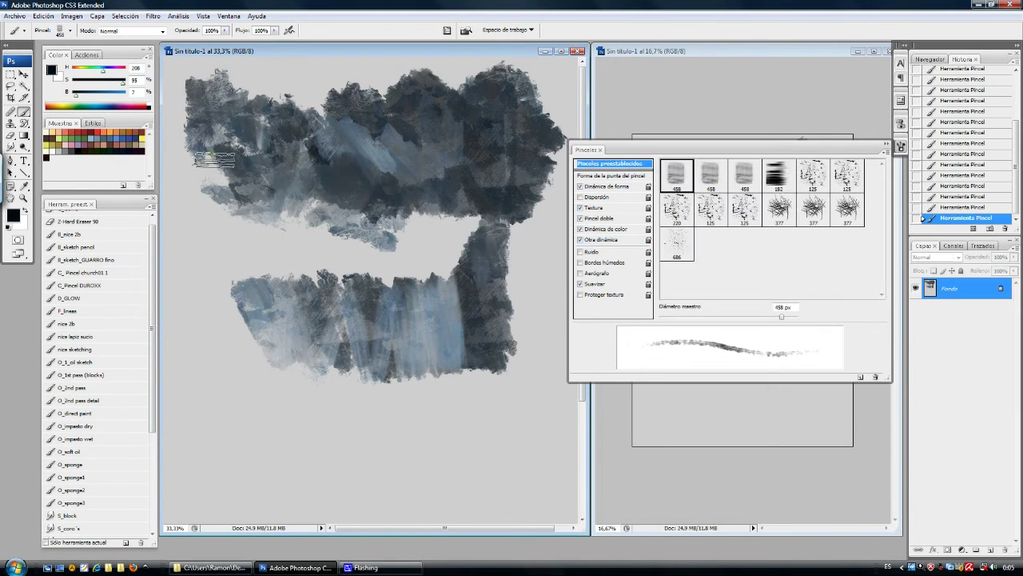
mouse_move(227, 152)
mouse_down()
mouse_move(224, 192)
mouse_move(197, 190)
mouse_up()
mouse_move(200, 118)
mouse_down()
mouse_move(194, 180)
mouse_move(241, 220)
mouse_move(229, 152)
mouse_move(260, 157)
mouse_up()
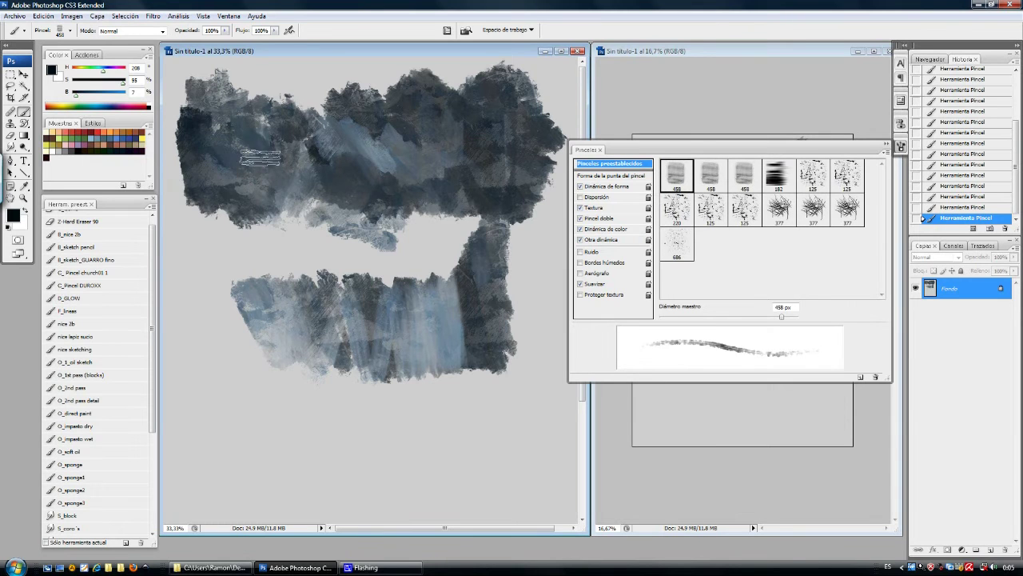
Step: Paint red strokes over the upper dark band and try different hue variation in Color Dynamics for multicoloured strokes
click(104, 129)
mouse_move(396, 136)
mouse_down()
mouse_move(419, 179)
mouse_move(404, 195)
mouse_move(332, 120)
mouse_move(382, 192)
mouse_move(315, 132)
mouse_move(356, 172)
mouse_move(271, 160)
mouse_move(272, 182)
mouse_move(259, 156)
mouse_move(240, 172)
mouse_move(216, 152)
mouse_move(252, 177)
mouse_up()
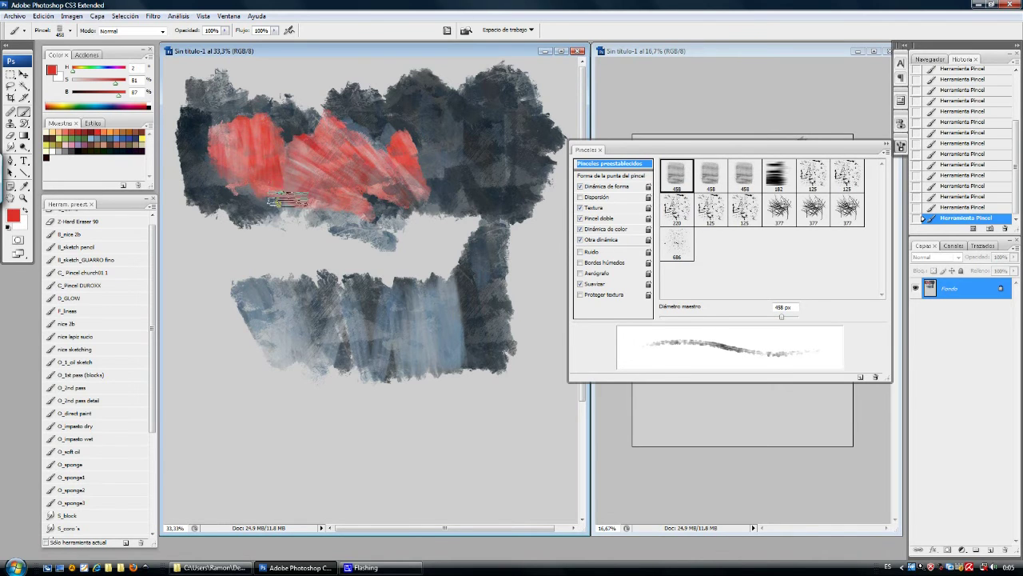
mouse_move(423, 162)
mouse_down()
mouse_move(416, 136)
mouse_move(383, 114)
mouse_move(455, 132)
mouse_move(448, 128)
mouse_move(436, 159)
mouse_move(473, 166)
mouse_move(500, 129)
mouse_up()
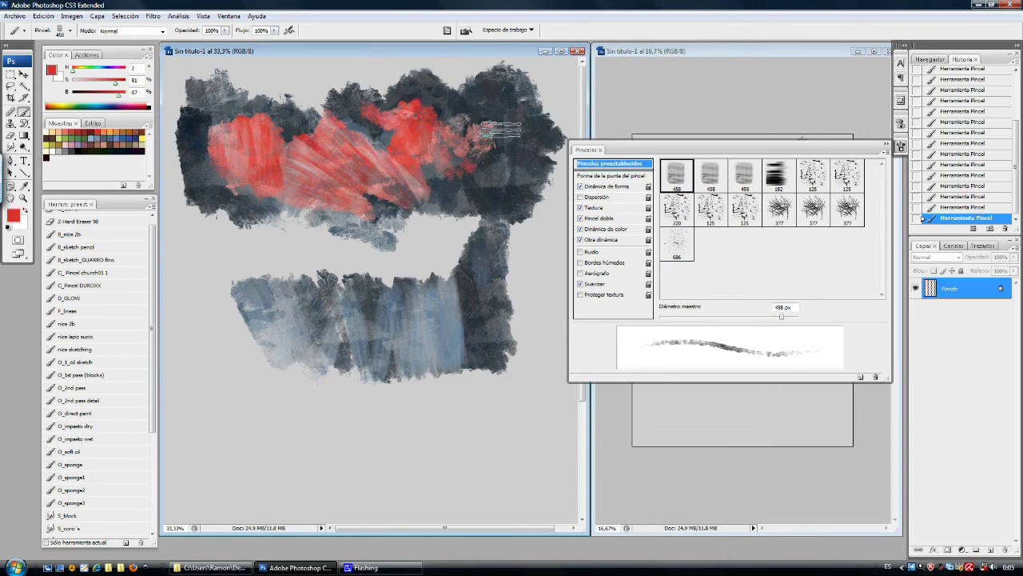
click(603, 229)
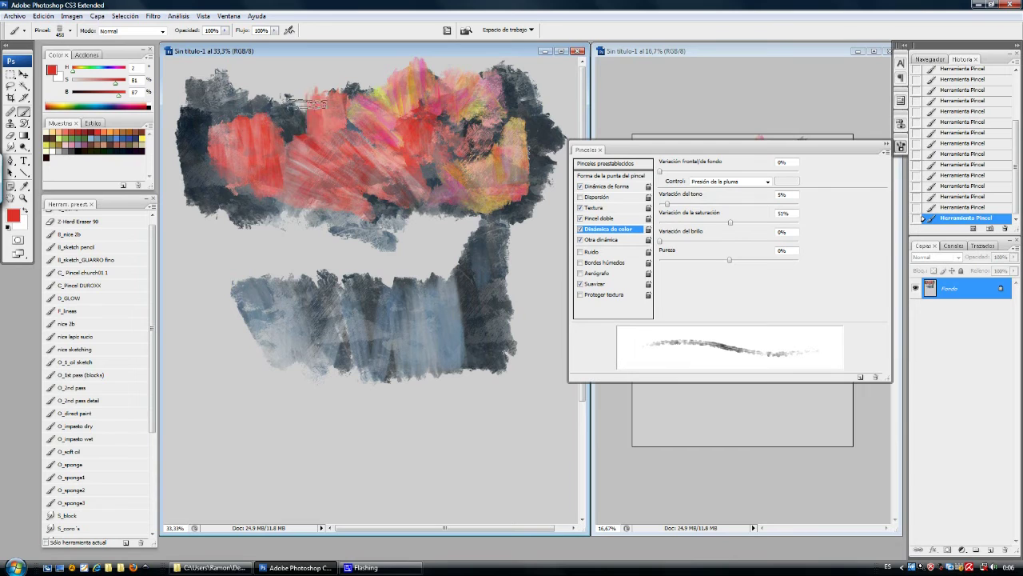
Step: Switch to the second 458 px preset brush and check its name, keeping it as is
click(624, 164)
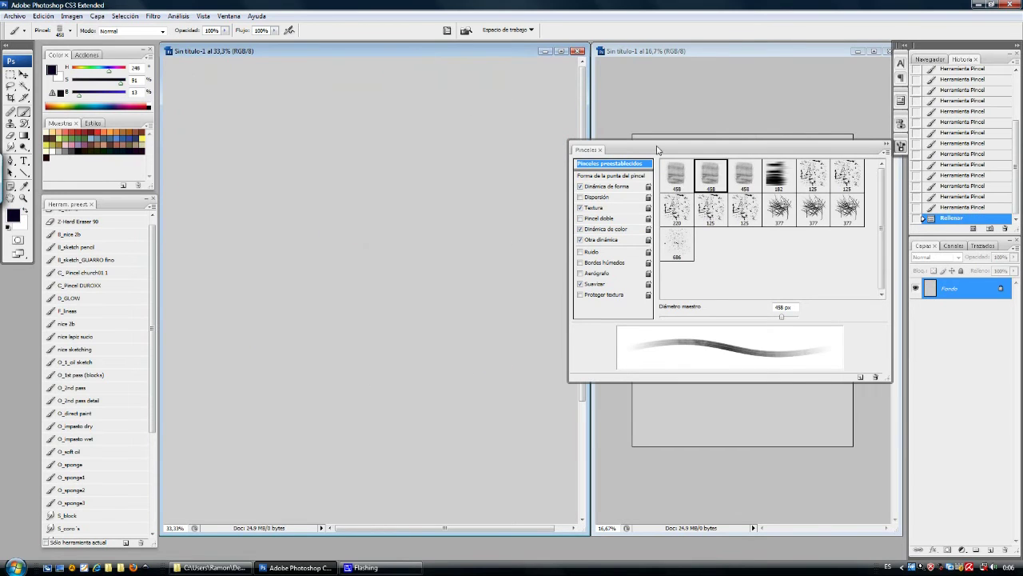
double_click(711, 179)
drag(557, 175, 768, 385)
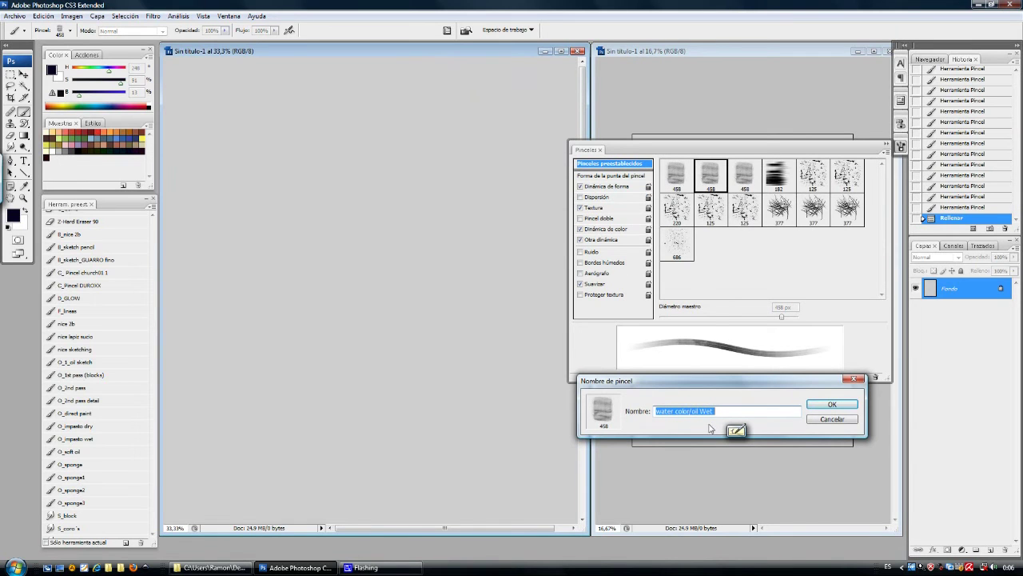
click(830, 405)
Step: Paint translucent violet strokes across the upper canvas at 458 px and continue with the brush enlarged to 1242 px
mouse_move(482, 112)
mouse_down()
mouse_move(469, 228)
mouse_move(459, 233)
mouse_up()
mouse_move(432, 191)
mouse_down()
mouse_move(421, 126)
mouse_move(406, 117)
mouse_move(399, 213)
mouse_move(369, 116)
mouse_move(350, 119)
mouse_move(350, 230)
mouse_move(324, 157)
mouse_up()
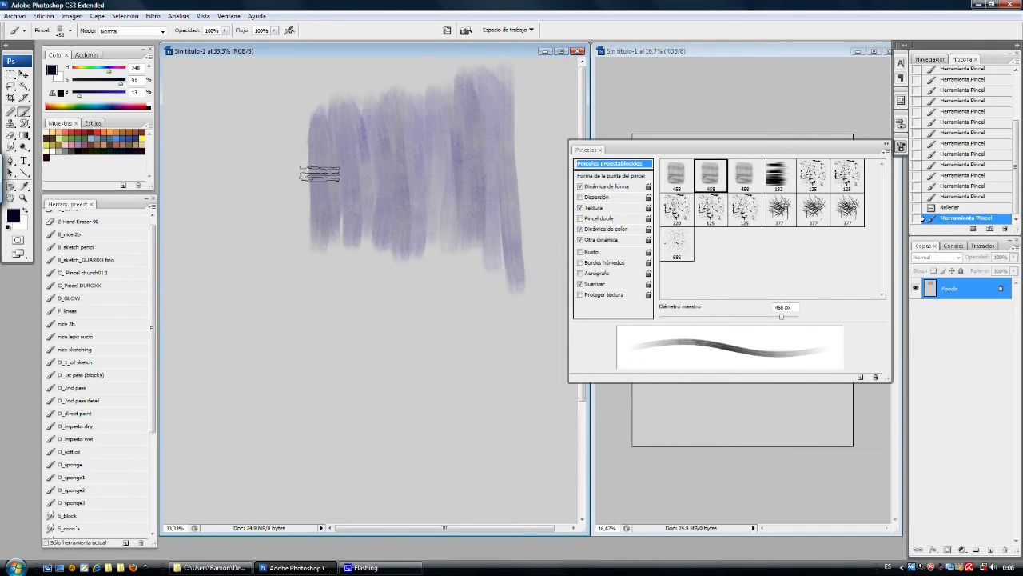
right_click(404, 254)
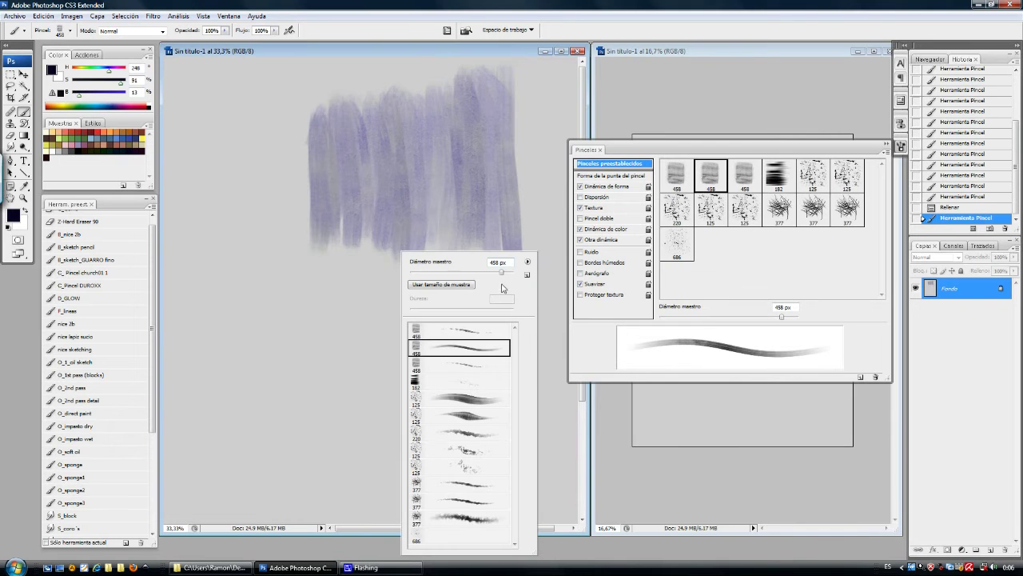
click(314, 198)
mouse_move(314, 198)
mouse_down()
mouse_move(274, 168)
mouse_move(268, 145)
mouse_move(244, 259)
mouse_move(221, 134)
mouse_move(213, 251)
mouse_move(182, 216)
mouse_move(173, 121)
mouse_move(164, 196)
mouse_move(465, 82)
mouse_move(555, 86)
mouse_move(467, 119)
mouse_move(299, 124)
mouse_move(527, 140)
mouse_move(511, 252)
mouse_move(463, 185)
mouse_move(448, 281)
mouse_move(358, 254)
mouse_move(301, 253)
mouse_move(297, 281)
mouse_move(404, 190)
mouse_move(411, 296)
mouse_up()
Step: Wash the rest of the canvas in violet with a brush enlarged to 1871 px and add darker mountain-like strokes at 339 px
right_click(430, 250)
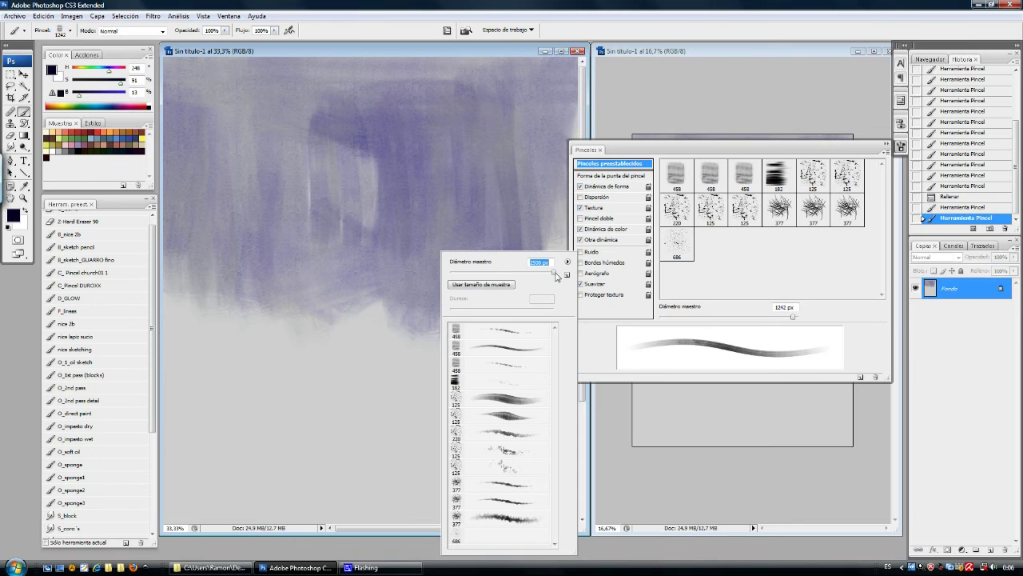
mouse_move(448, 241)
mouse_down()
mouse_move(436, 234)
mouse_move(446, 192)
mouse_move(489, 264)
mouse_move(502, 158)
mouse_move(480, 263)
mouse_move(229, 331)
mouse_move(336, 332)
mouse_move(455, 260)
mouse_move(496, 316)
mouse_move(203, 348)
mouse_move(351, 369)
mouse_move(233, 372)
mouse_move(422, 369)
mouse_move(511, 490)
mouse_move(225, 496)
mouse_move(482, 490)
mouse_move(436, 354)
mouse_move(442, 325)
mouse_move(482, 275)
mouse_move(480, 200)
mouse_move(457, 306)
mouse_move(426, 302)
mouse_move(376, 98)
mouse_move(240, 148)
mouse_move(274, 228)
mouse_up()
right_click(303, 233)
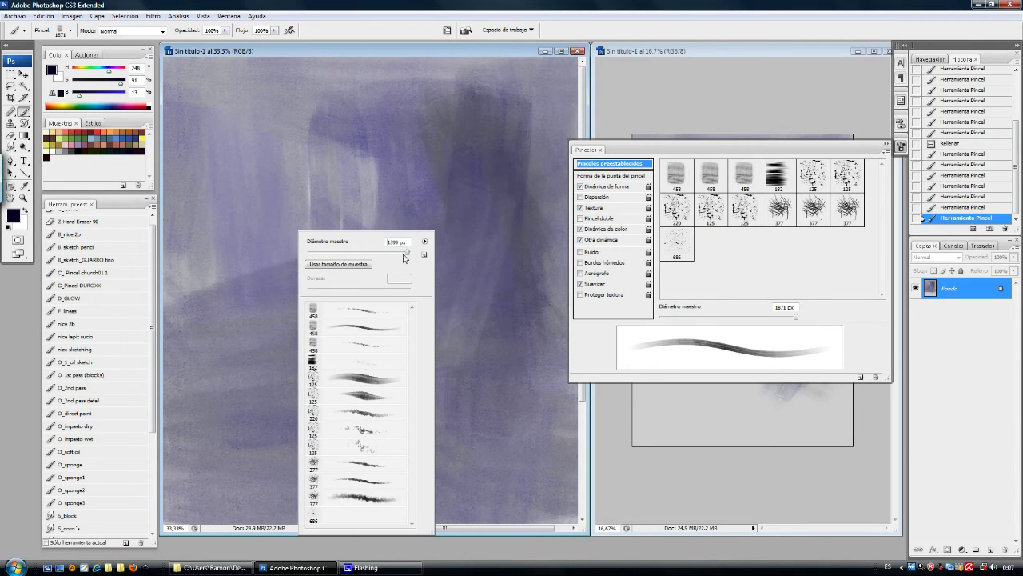
drag(392, 255, 324, 255)
mouse_move(172, 316)
mouse_down()
mouse_move(344, 256)
mouse_move(394, 285)
mouse_up()
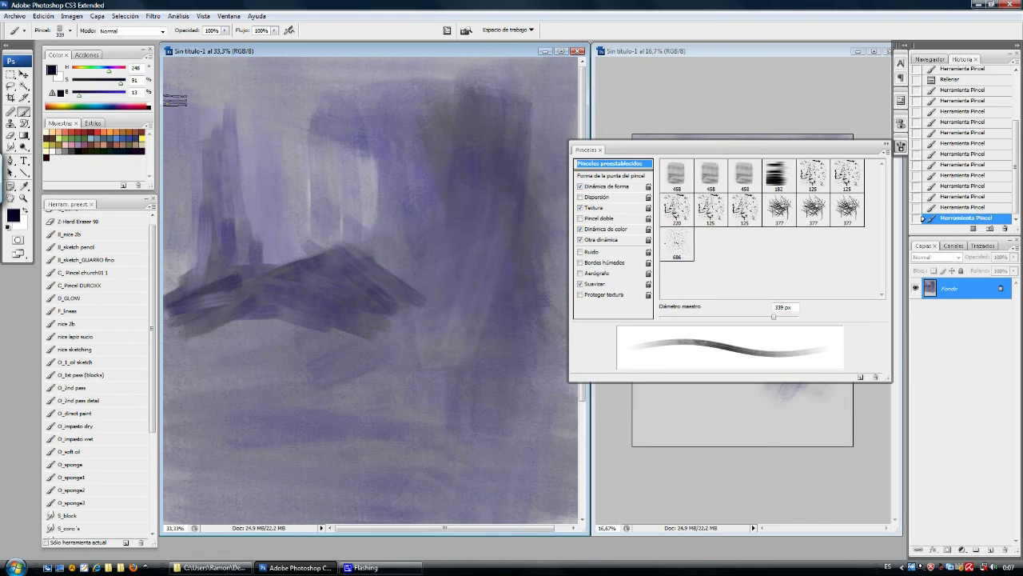
Step: Fill the whole canvas with plain light grey to clear the violet test strokes
key(ctrl+BackSpace)
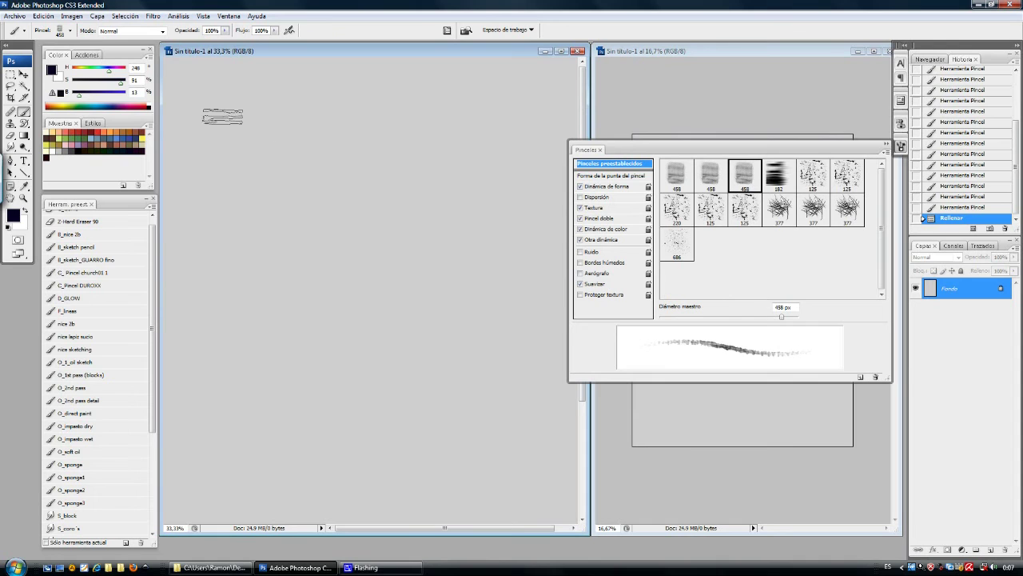
Step: Check the third 458 px preset brush's name and dual brush settings, and paint textured violet test strokes across the upper canvas
double_click(742, 174)
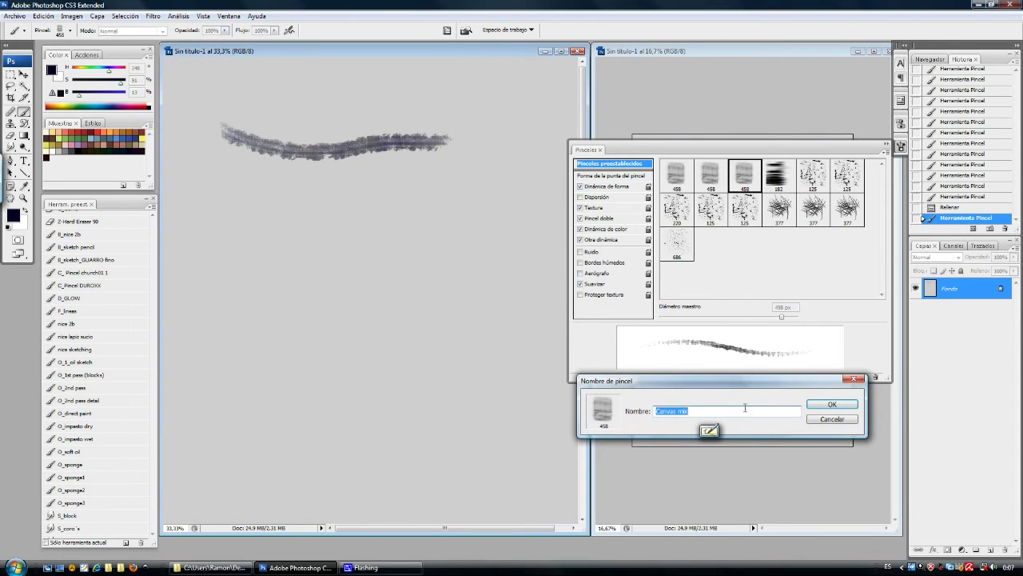
click(813, 421)
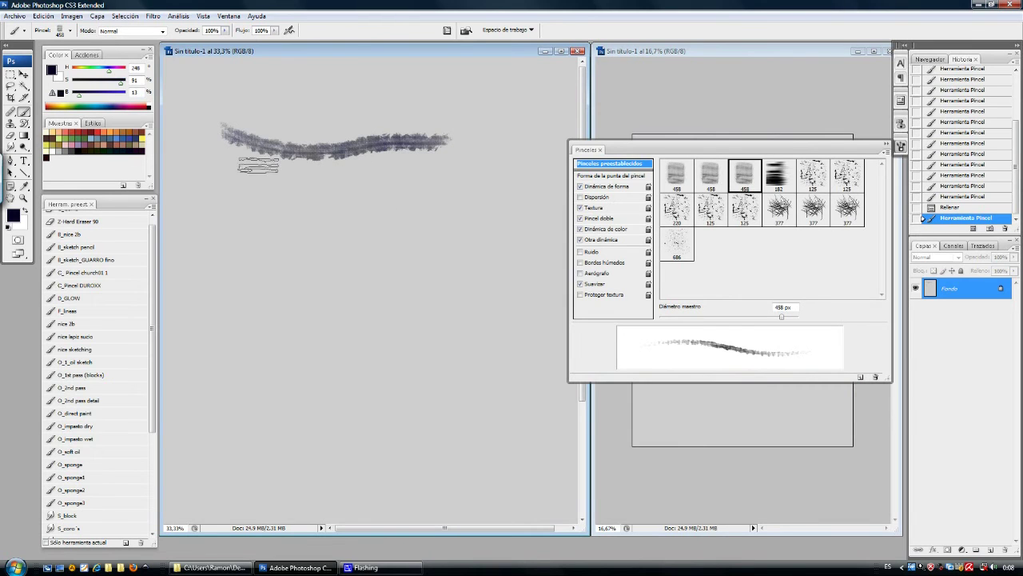
drag(321, 172, 496, 193)
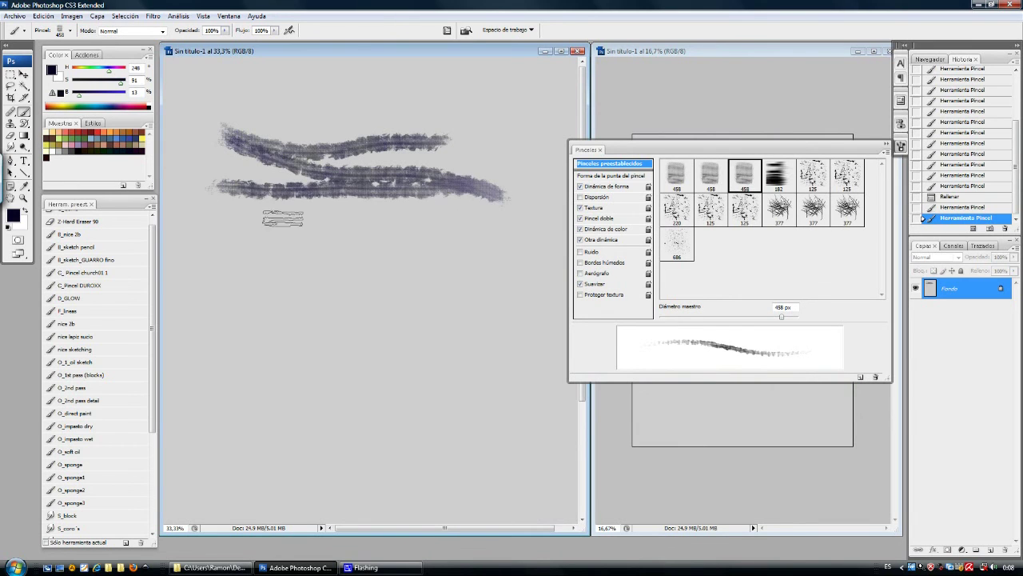
click(599, 219)
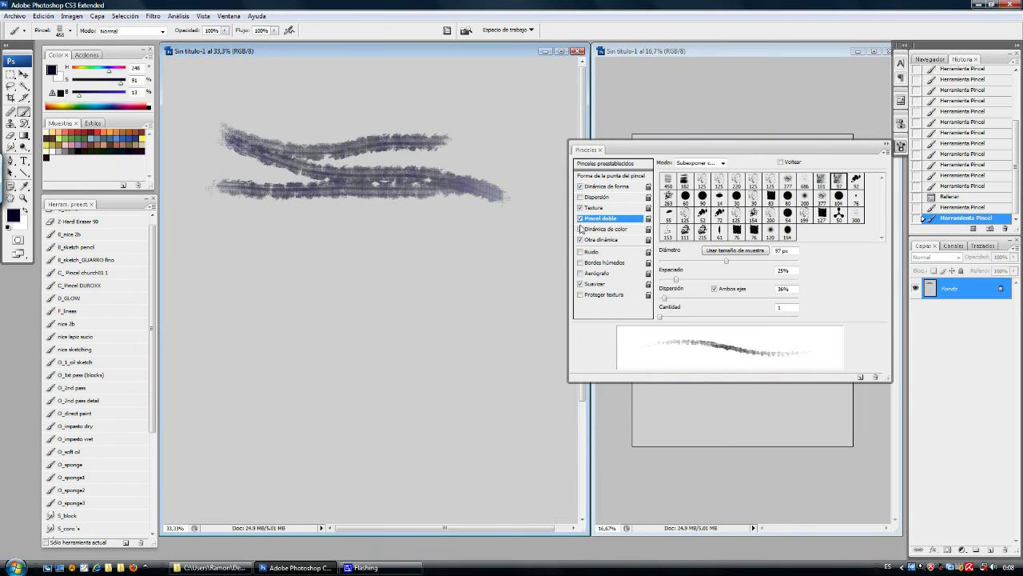
drag(367, 233, 276, 233)
Step: Enlarge the brush to 1242 px and paint a broad violet-grey wash across the middle of the canvas
right_click(276, 240)
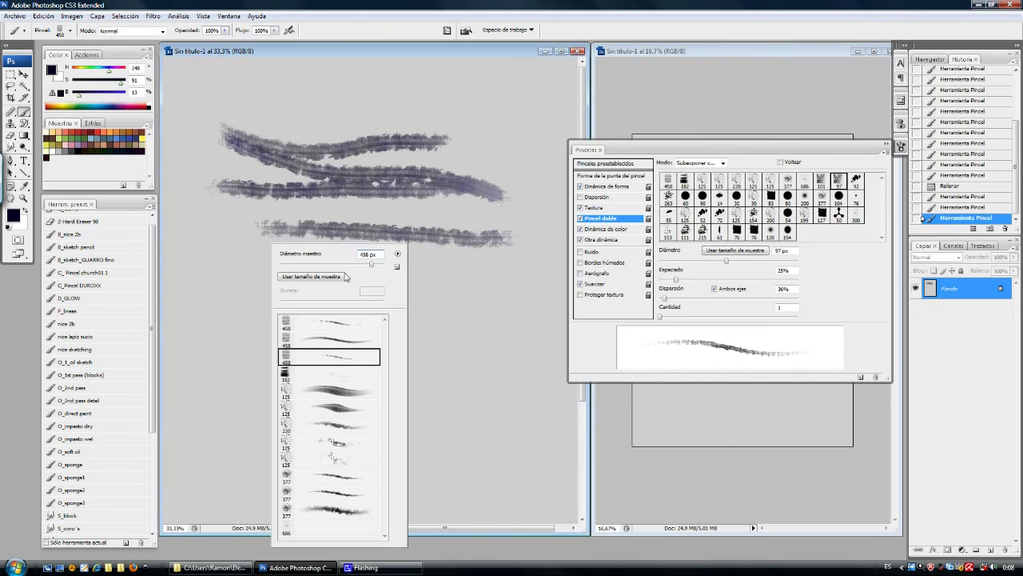
drag(381, 267, 377, 267)
key(Return)
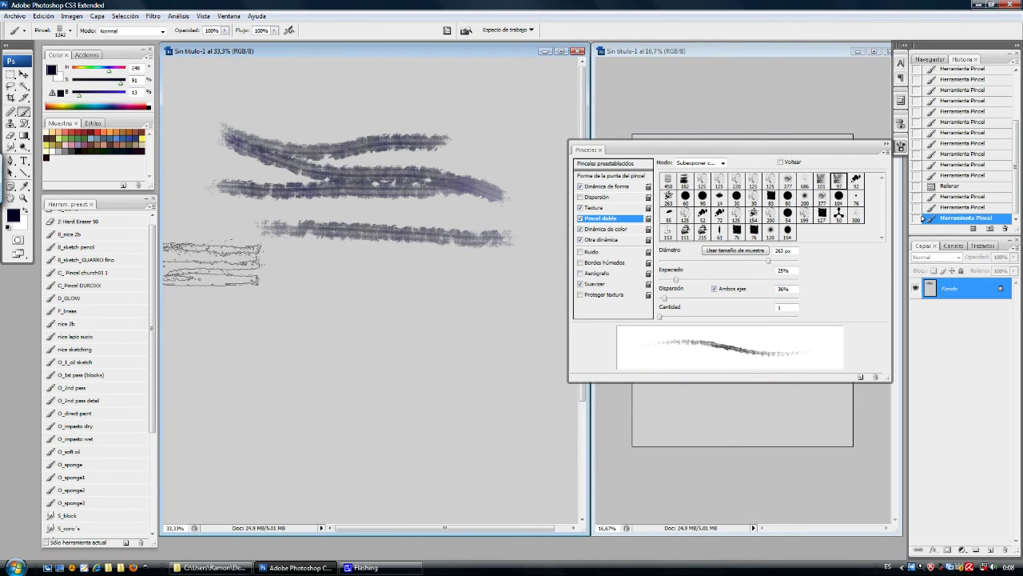
mouse_move(251, 276)
mouse_down()
mouse_move(482, 292)
mouse_move(472, 321)
mouse_move(418, 335)
mouse_move(331, 306)
mouse_move(222, 322)
mouse_move(227, 292)
mouse_move(208, 267)
mouse_move(208, 354)
mouse_move(306, 362)
mouse_move(386, 389)
mouse_move(255, 395)
mouse_move(209, 373)
mouse_move(271, 372)
mouse_move(297, 326)
mouse_move(255, 276)
mouse_move(248, 301)
mouse_move(215, 230)
mouse_move(209, 282)
mouse_move(207, 235)
mouse_move(181, 240)
mouse_move(187, 378)
mouse_move(297, 372)
mouse_move(258, 304)
mouse_move(387, 345)
mouse_move(506, 335)
mouse_move(446, 327)
mouse_move(393, 282)
mouse_move(414, 300)
mouse_move(499, 291)
mouse_move(496, 365)
mouse_move(508, 372)
mouse_move(507, 349)
mouse_move(542, 278)
mouse_move(522, 317)
mouse_move(447, 389)
mouse_move(354, 406)
mouse_move(268, 378)
mouse_move(395, 387)
mouse_move(318, 351)
mouse_move(255, 379)
mouse_move(325, 334)
mouse_move(317, 325)
mouse_move(254, 365)
mouse_move(303, 324)
mouse_move(222, 367)
mouse_up()
mouse_move(232, 238)
mouse_down()
mouse_move(263, 260)
mouse_move(405, 349)
mouse_move(473, 346)
mouse_move(477, 325)
mouse_move(463, 315)
mouse_move(486, 314)
mouse_move(486, 282)
mouse_move(528, 240)
mouse_move(508, 281)
mouse_move(476, 265)
mouse_move(502, 255)
mouse_move(524, 226)
mouse_move(524, 251)
mouse_move(468, 277)
mouse_move(431, 272)
mouse_move(423, 255)
mouse_move(467, 228)
mouse_move(406, 280)
mouse_move(382, 280)
mouse_move(358, 245)
mouse_move(311, 351)
mouse_up()
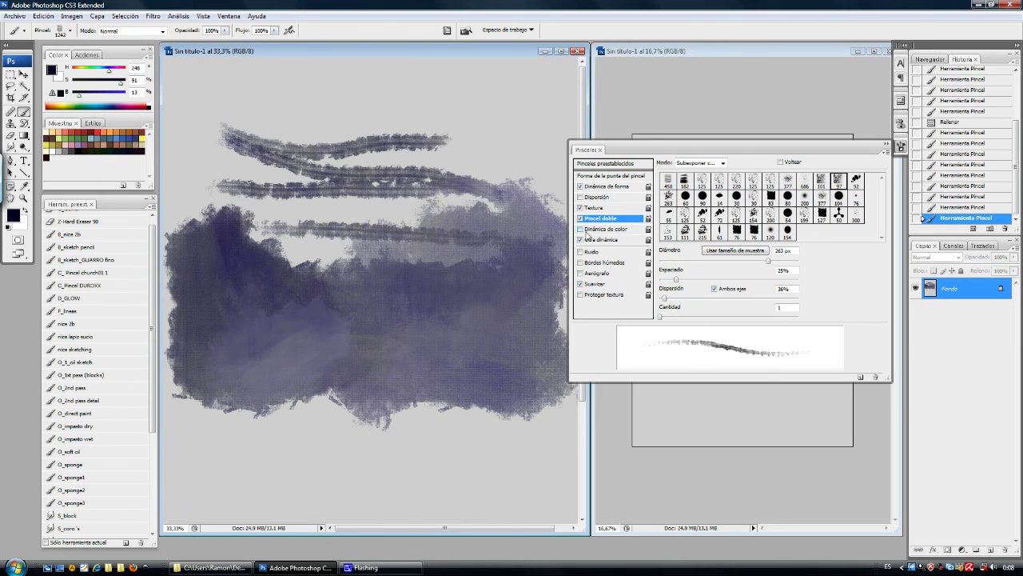
Step: Paint dense dark navy areas over the right half of the canvas with color dynamics off, and turn color dynamics back on
mouse_move(406, 299)
mouse_down()
mouse_move(469, 343)
mouse_move(507, 343)
mouse_move(521, 220)
mouse_move(507, 236)
mouse_move(528, 219)
mouse_move(500, 251)
mouse_move(457, 245)
mouse_move(530, 298)
mouse_move(456, 354)
mouse_move(520, 360)
mouse_move(434, 354)
mouse_move(376, 363)
mouse_up()
mouse_move(512, 304)
mouse_down()
mouse_move(512, 136)
mouse_move(456, 176)
mouse_move(531, 92)
mouse_move(544, 92)
mouse_move(432, 86)
mouse_move(343, 152)
mouse_move(124, 192)
mouse_up()
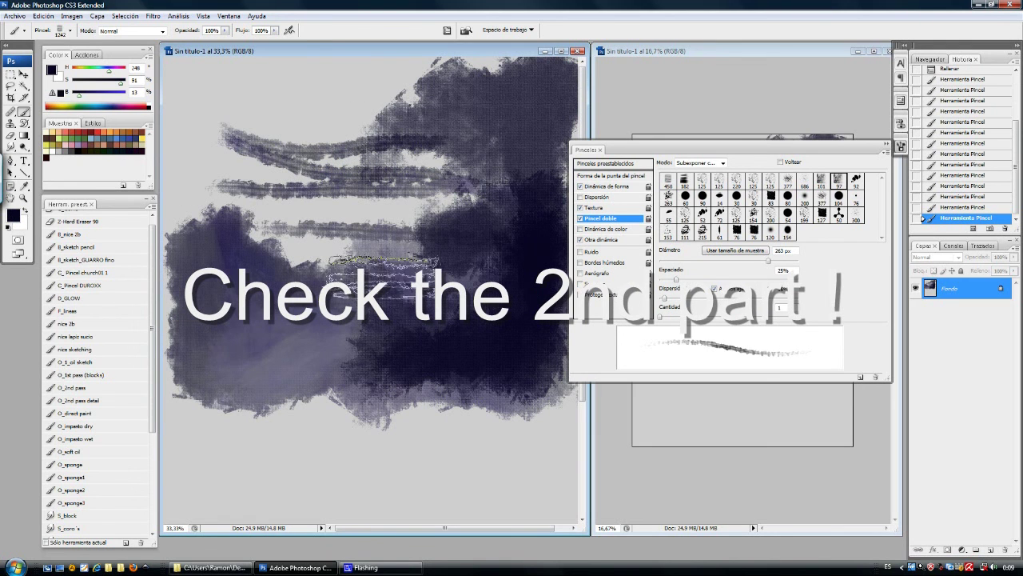
drag(411, 263, 264, 264)
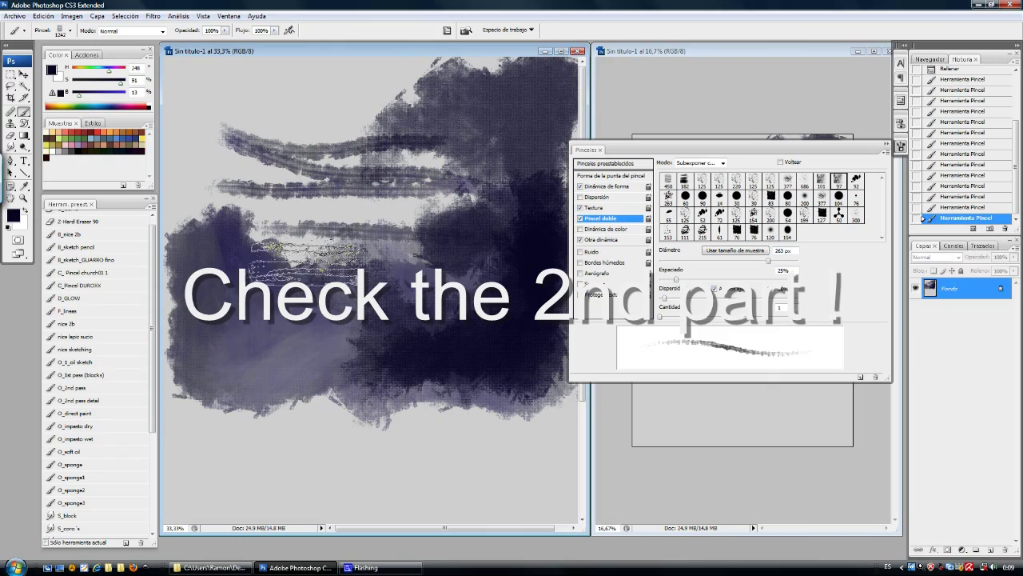
click(580, 229)
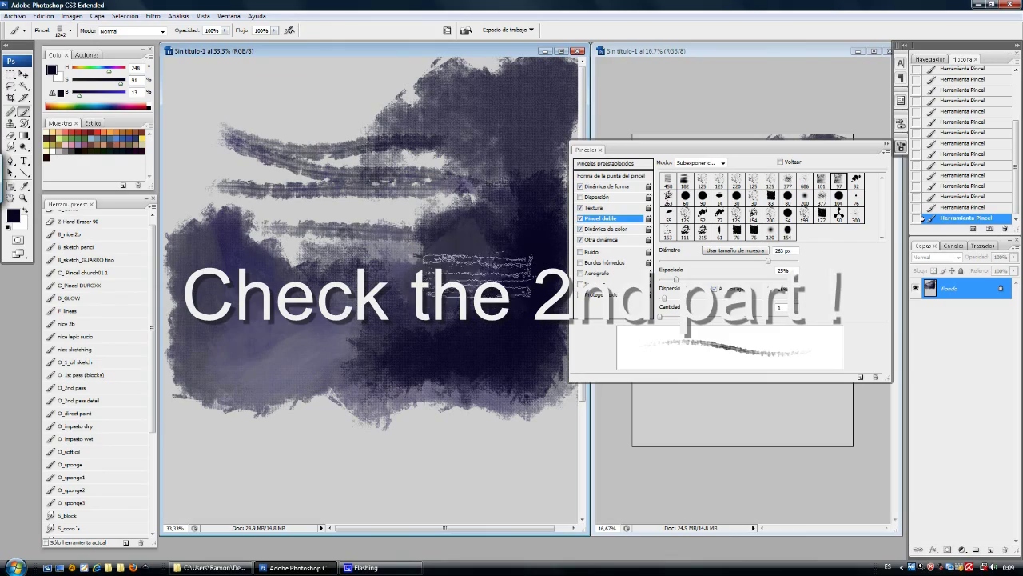